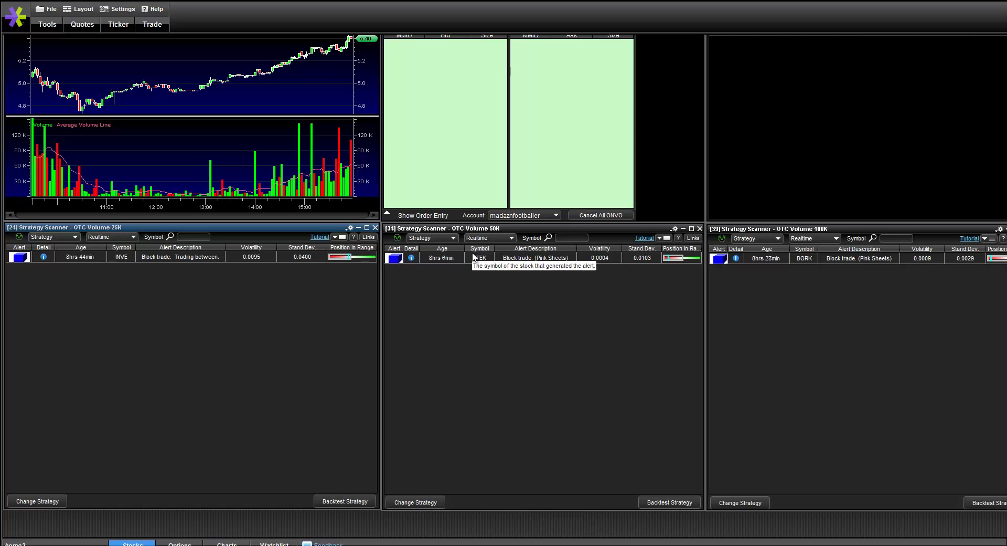
{"action": "left_click", "coordinate": [482, 323]}
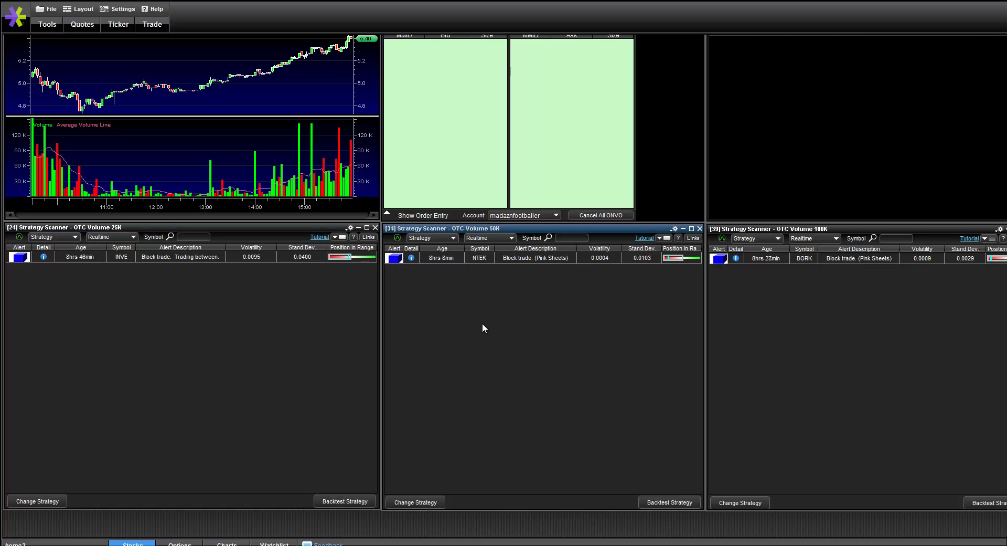
{"action": "left_click", "coordinate": [922, 339]}
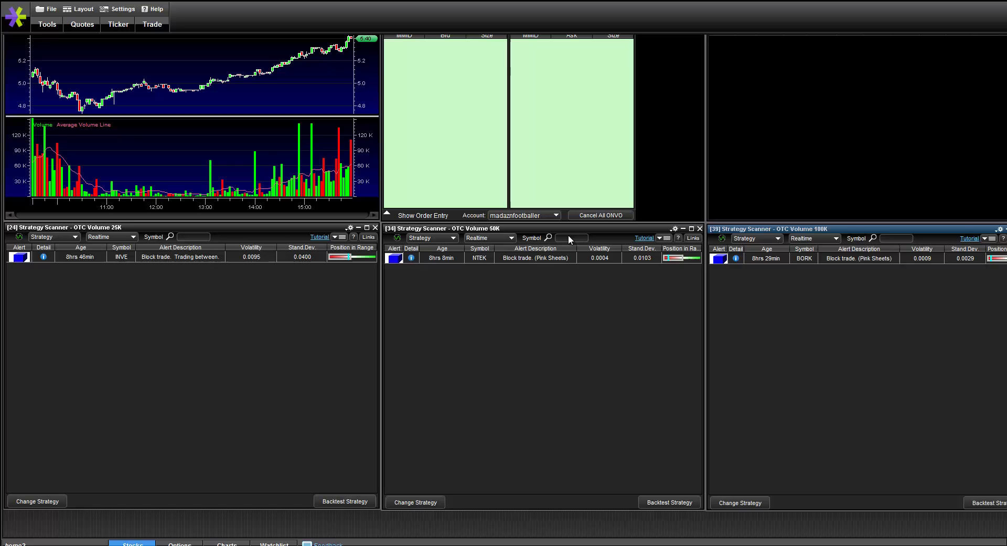
{"action": "mouse_move", "coordinate": [346, 257]}
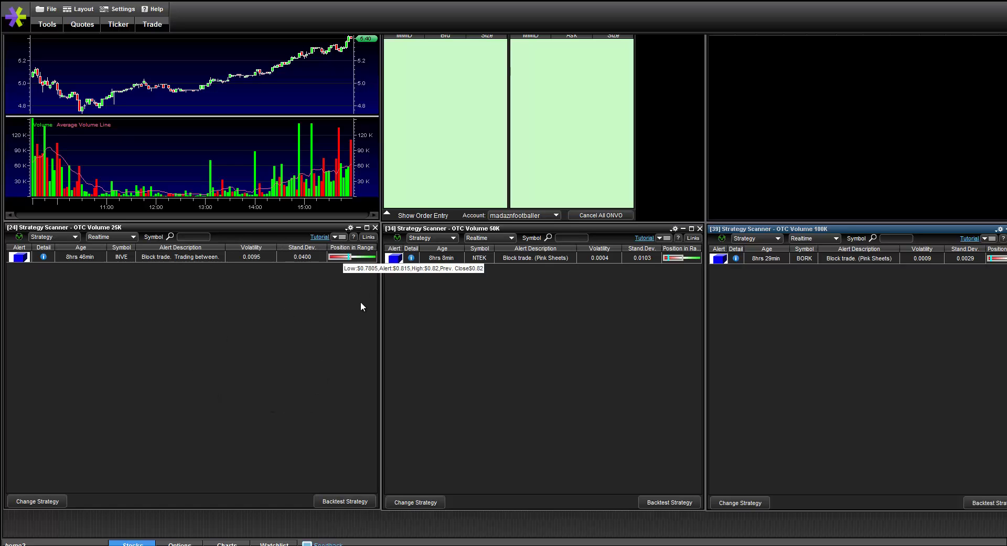
Step: Open the strategy details of the OTC Volume 25K scanner and bring up that strategy's setup for editing
{"action": "left_click", "coordinate": [342, 236]}
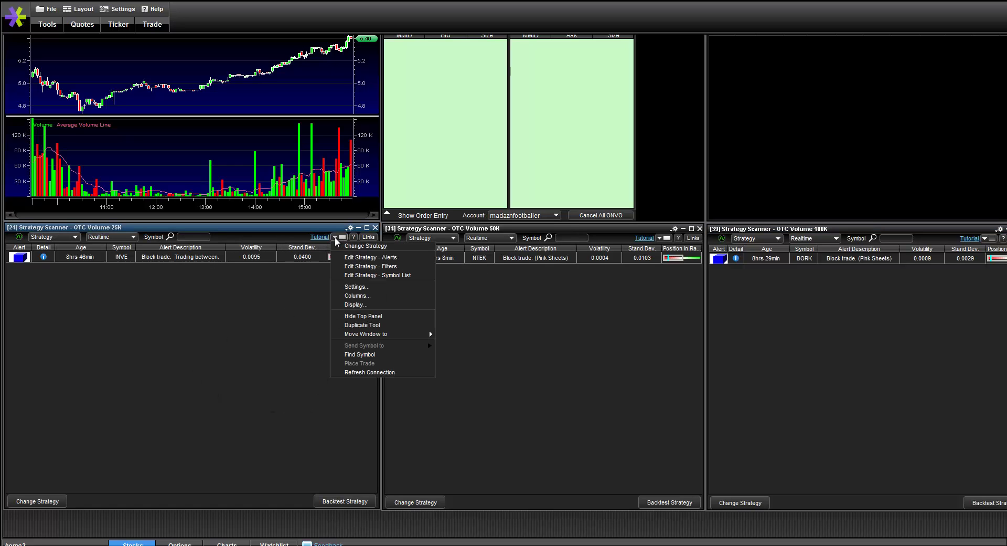
{"action": "left_click", "coordinate": [343, 239]}
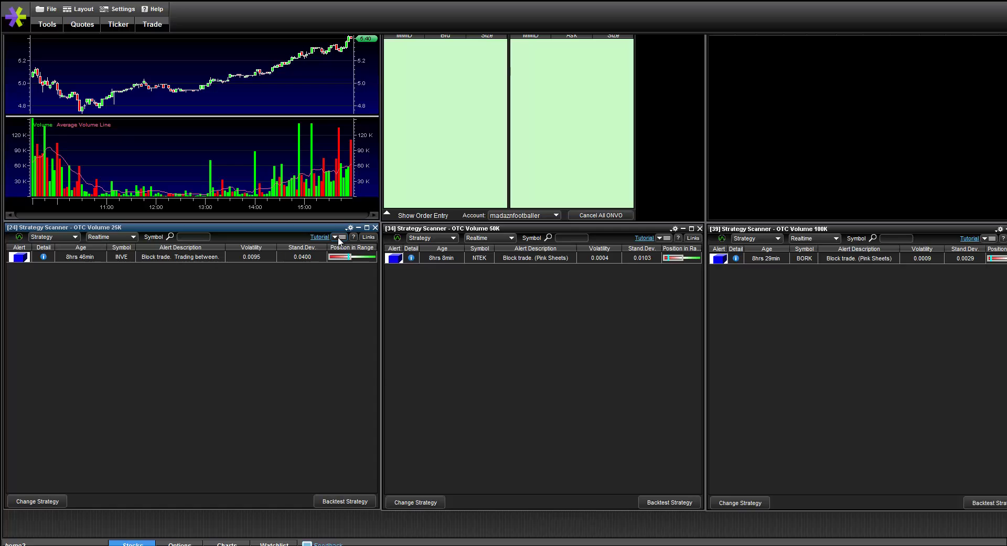
{"action": "left_click", "coordinate": [342, 238]}
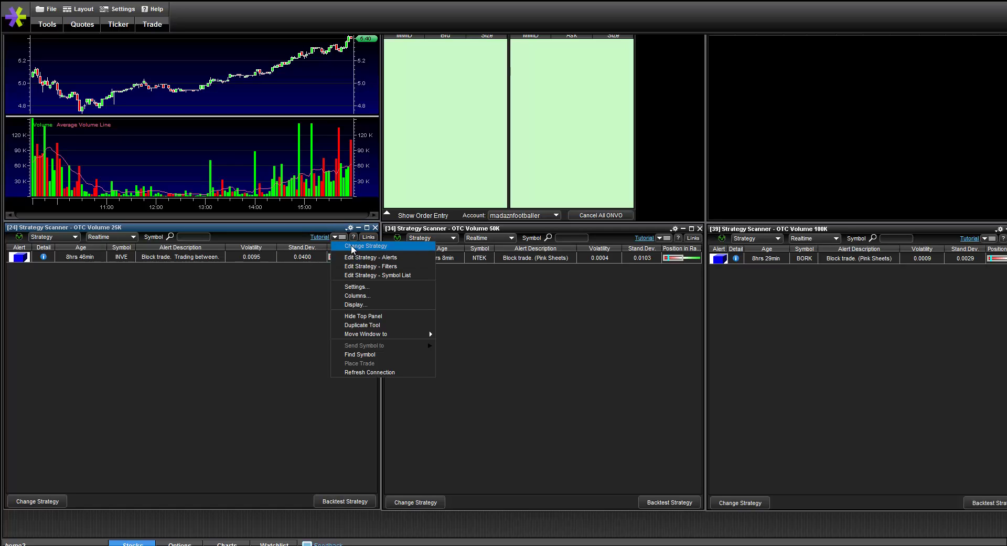
{"action": "left_click", "coordinate": [352, 248]}
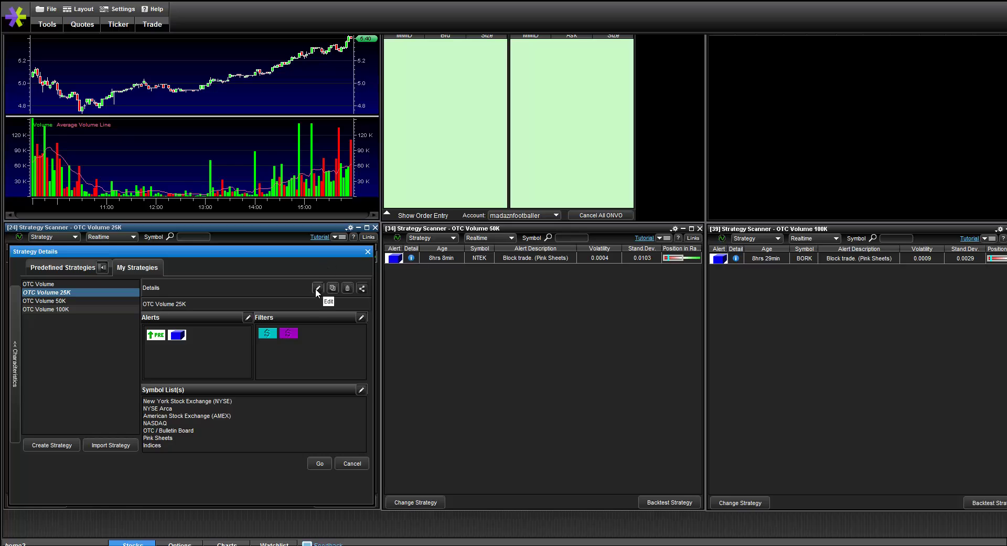
{"action": "left_click", "coordinate": [317, 288]}
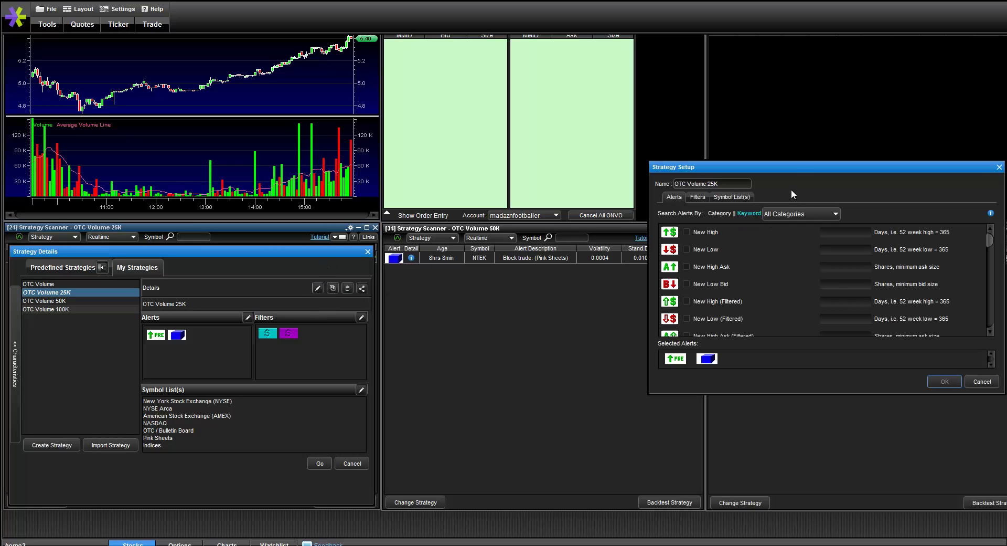
{"action": "left_click_drag", "start_coordinate": [796, 168], "coordinate": [524, 232]}
Step: Examine the alert list of the OTC Volume 25K strategy down to the Pre-Market Highs alert
{"action": "left_click_drag", "start_coordinate": [712, 306], "coordinate": [722, 453]}
{"action": "left_click", "coordinate": [715, 398]}
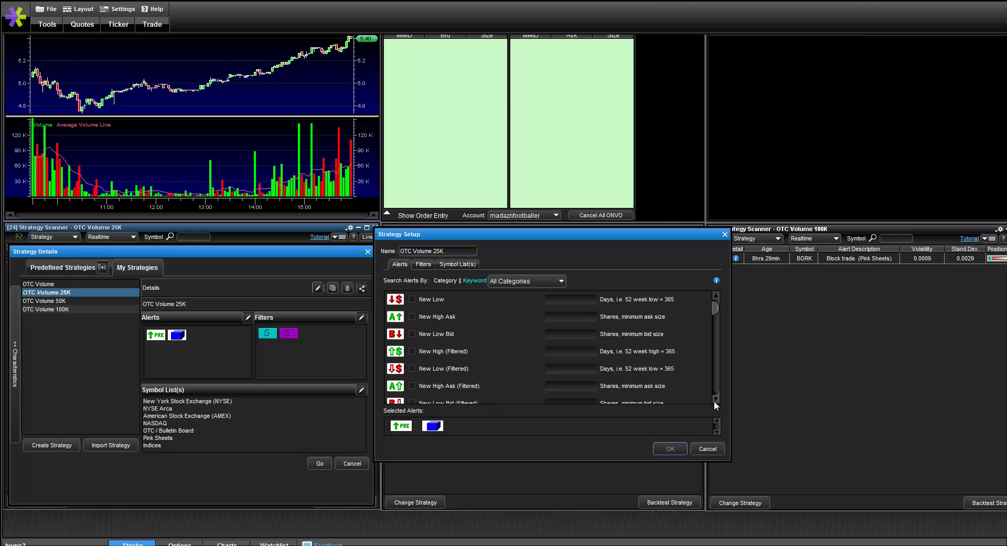
{"action": "left_click", "coordinate": [715, 399]}
{"action": "left_click", "coordinate": [715, 398]}
{"action": "left_click", "coordinate": [716, 399]}
{"action": "left_click", "coordinate": [715, 399]}
{"action": "left_click", "coordinate": [715, 400]}
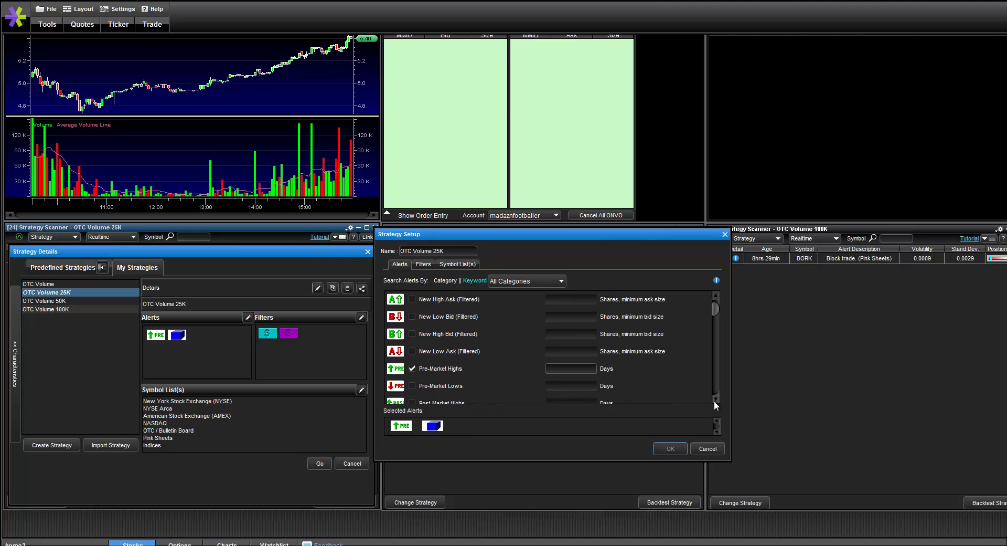
{"action": "left_click", "coordinate": [715, 400]}
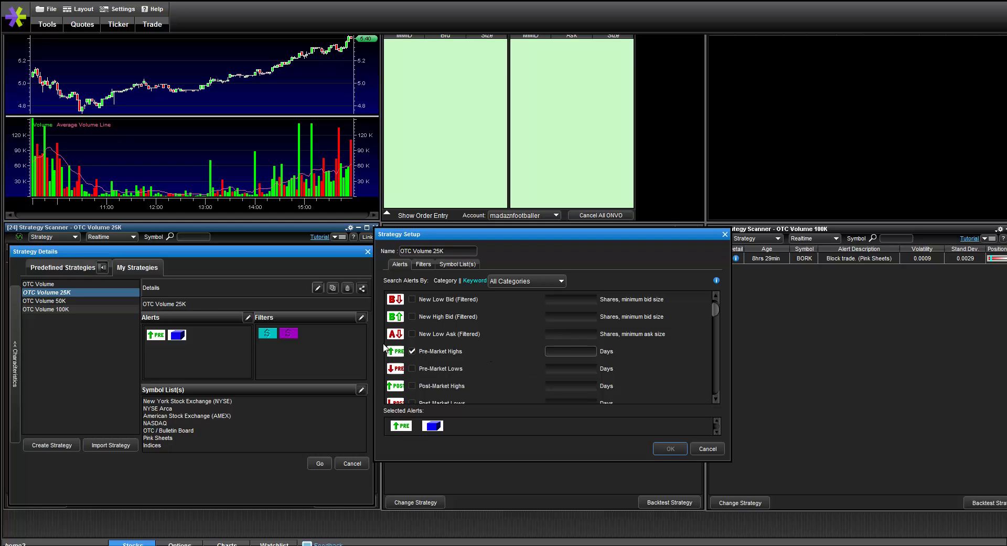
Step: Check the Block Trade alert's minimum number of shares in the OTC Volume 25K strategy and close its setup
{"action": "scroll", "coordinate": [718, 399], "scroll_direction": "down", "scroll_amount": 5}
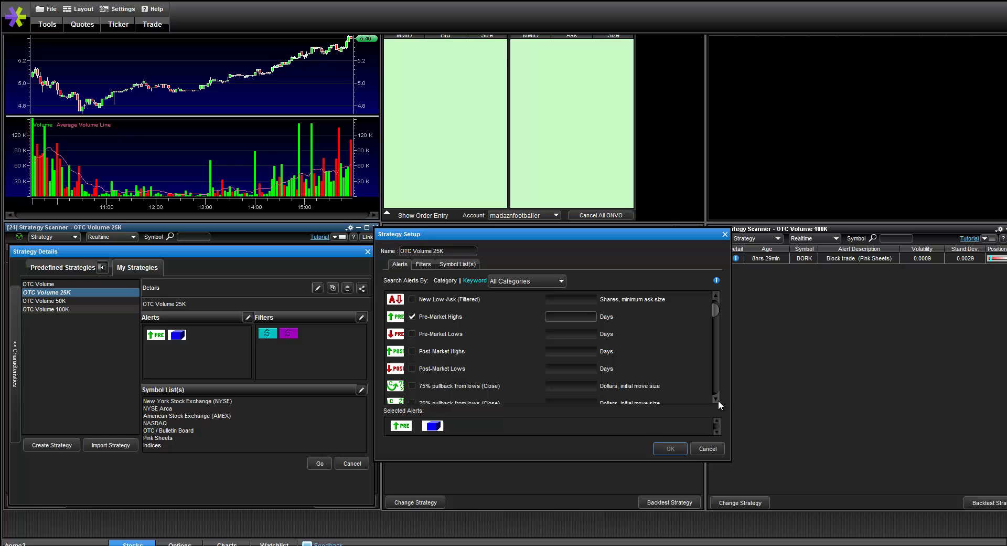
{"action": "scroll", "coordinate": [718, 401], "scroll_direction": "down", "scroll_amount": 2}
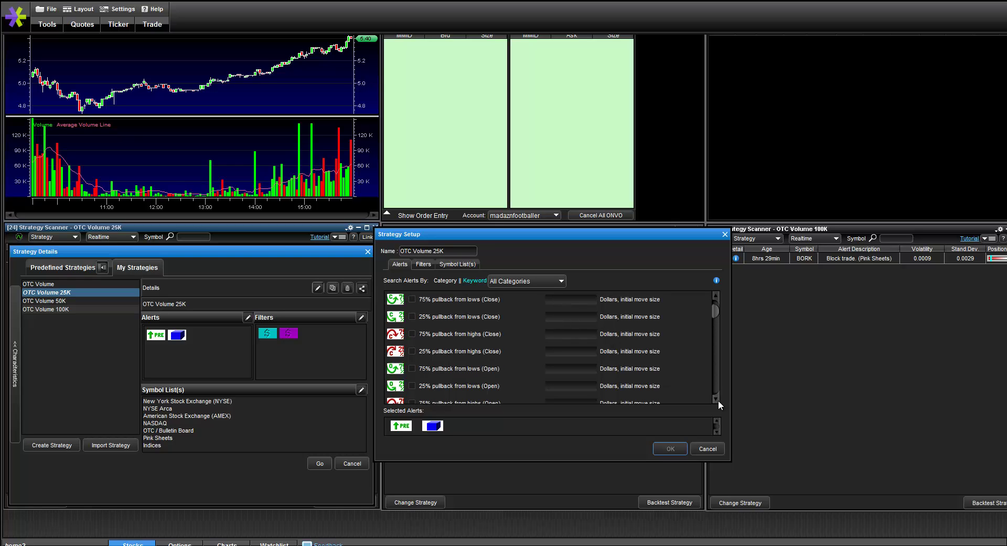
{"action": "scroll", "coordinate": [719, 401], "scroll_direction": "down", "scroll_amount": 9}
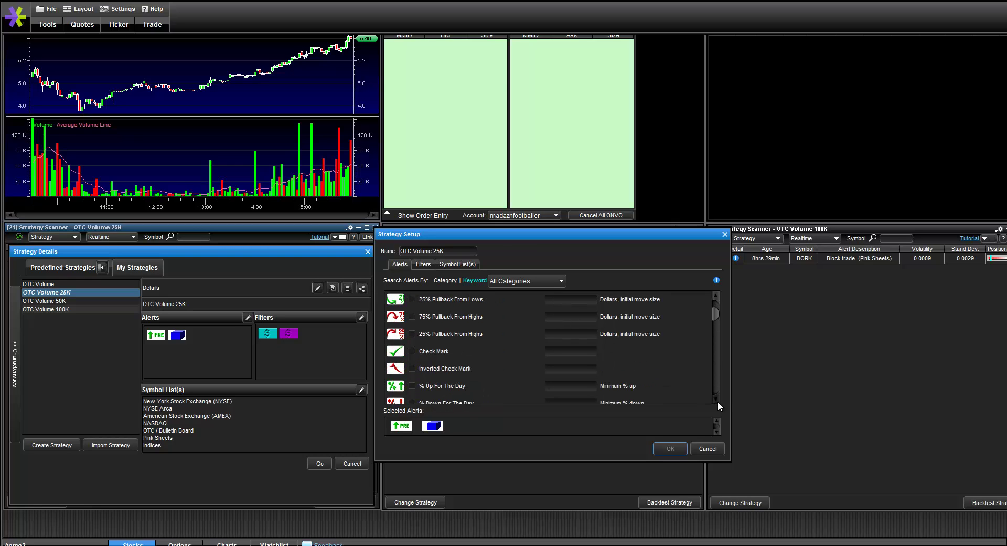
{"action": "left_click_drag", "start_coordinate": [713, 306], "coordinate": [712, 337]}
{"action": "left_click", "coordinate": [716, 294]}
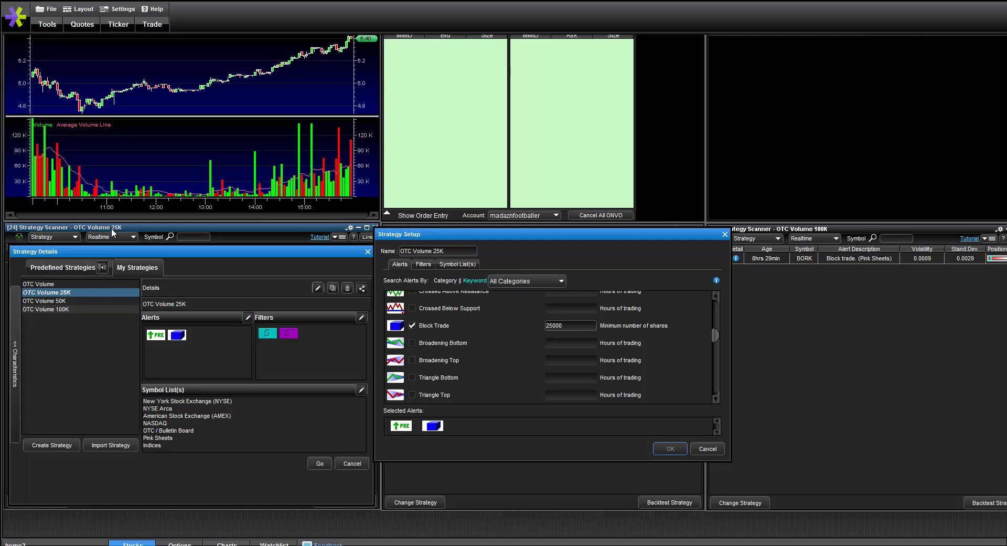
{"action": "left_click_drag", "start_coordinate": [593, 234], "coordinate": [596, 267]}
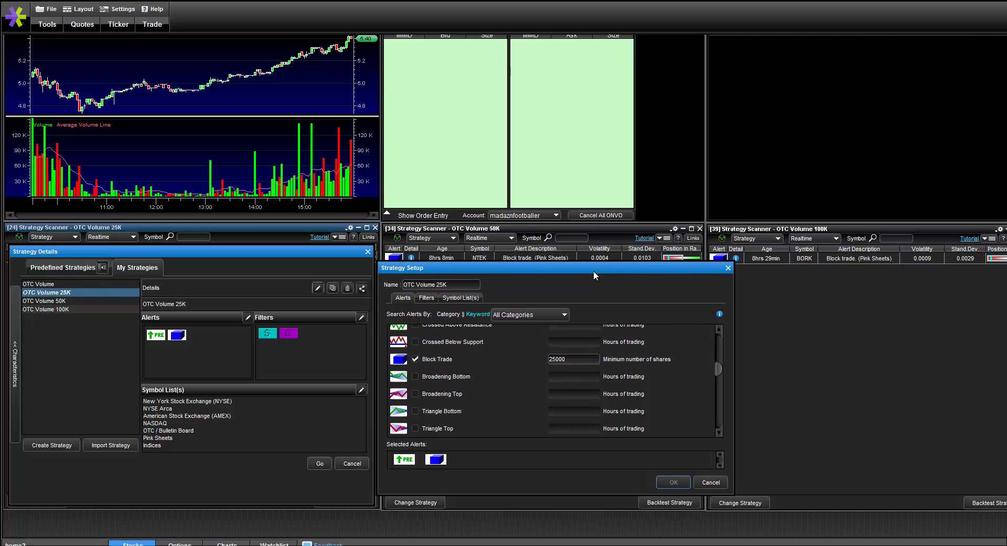
{"action": "double_click", "coordinate": [576, 361]}
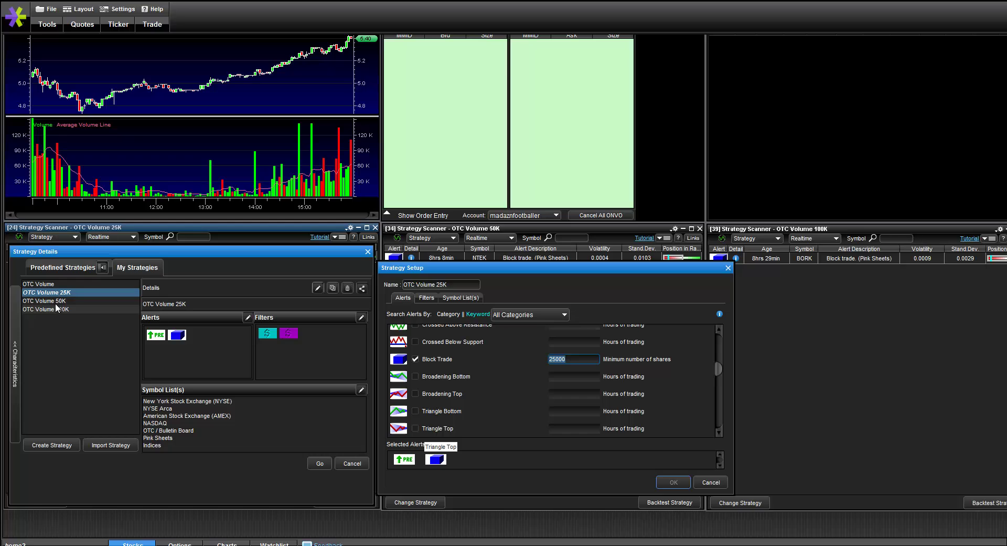
{"action": "left_click", "coordinate": [674, 482]}
Step: Check the Block Trade minimum number of shares in the OTC Volume 50K strategy and close its setup without changes
{"action": "left_click", "coordinate": [61, 301]}
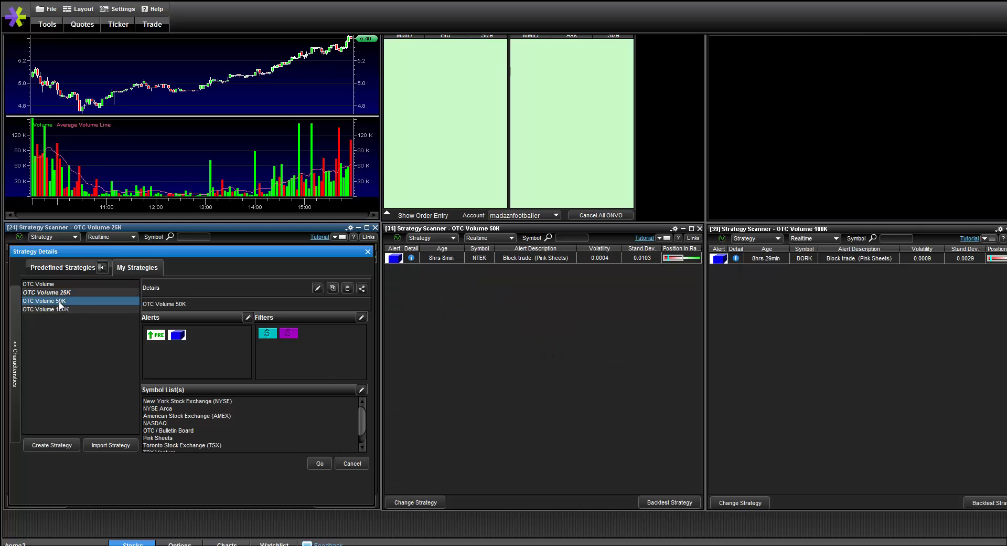
{"action": "left_click", "coordinate": [318, 288]}
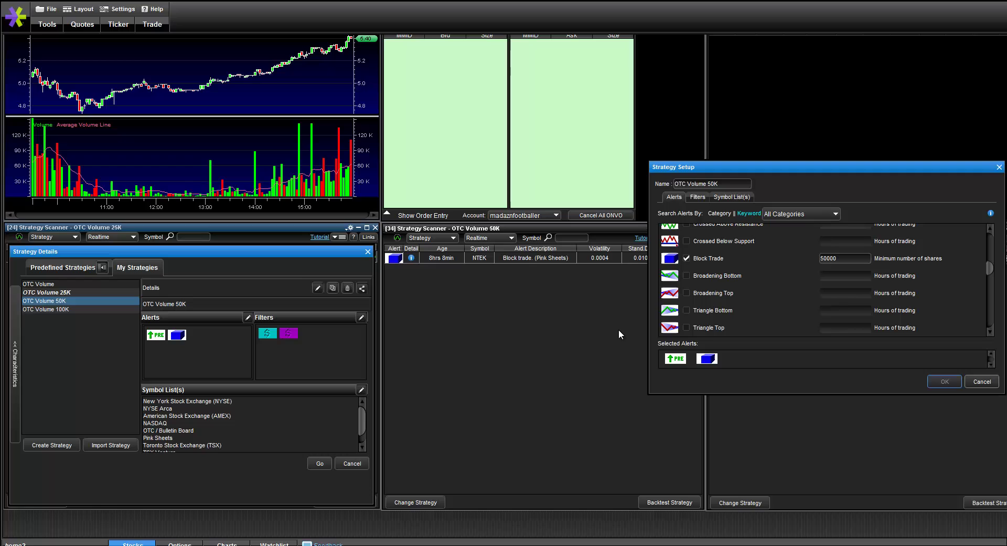
{"action": "left_click", "coordinate": [846, 261]}
{"action": "double_click", "coordinate": [827, 261]}
{"action": "left_click", "coordinate": [982, 381]}
Step: Check the Block Trade minimum number of shares in the OTC Volume 100K strategy and close its setup without changes
{"action": "left_click", "coordinate": [61, 310]}
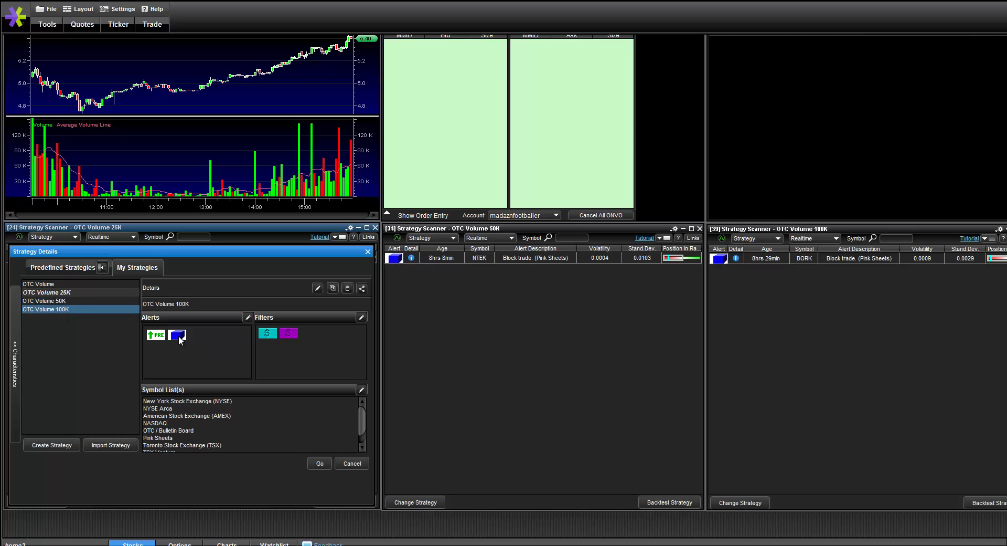
{"action": "left_click", "coordinate": [318, 288]}
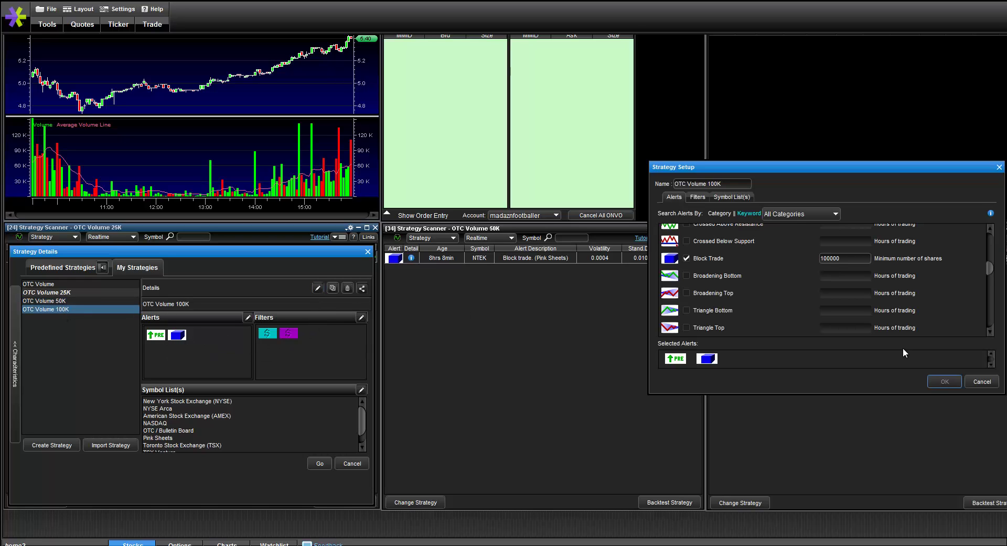
{"action": "double_click", "coordinate": [856, 260]}
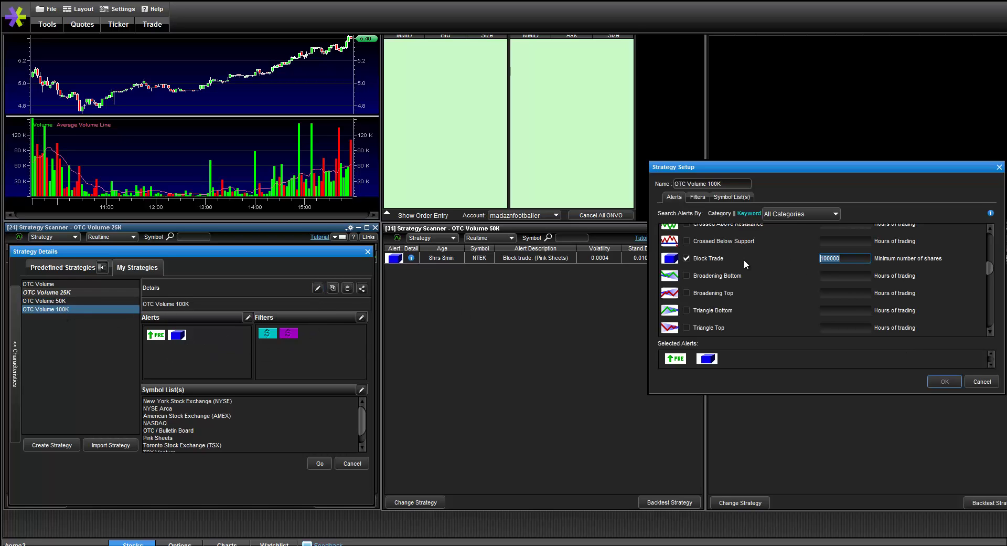
{"action": "left_click", "coordinate": [973, 380]}
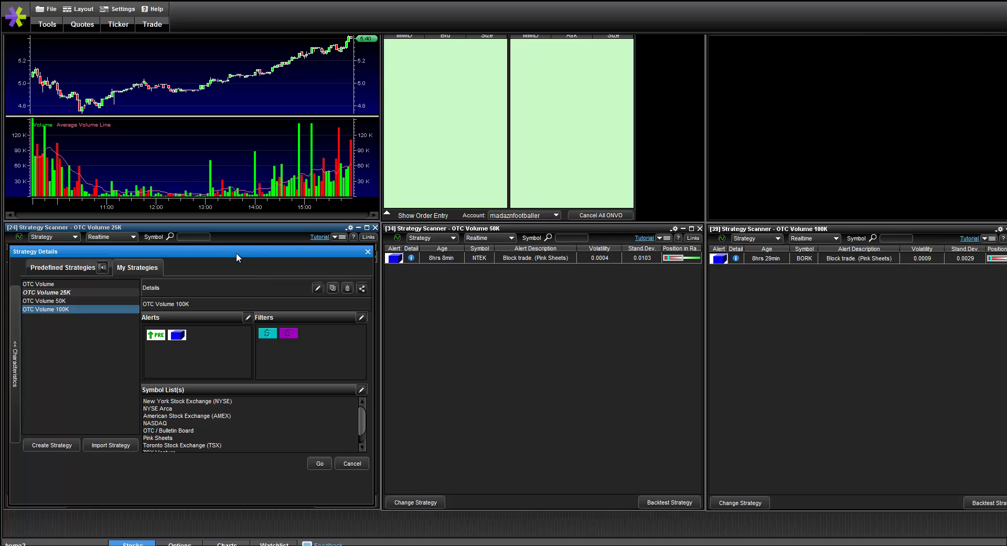
Step: Review the minimum and maximum price filters of the OTC Volume 100K strategy, and close the setup and strategy details without changes
{"action": "left_click_drag", "start_coordinate": [221, 254], "coordinate": [376, 278]}
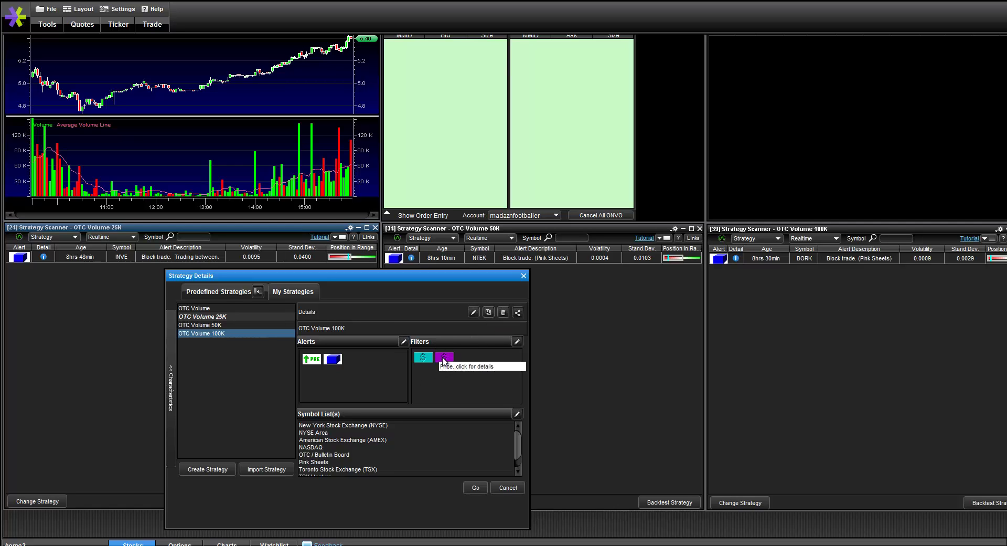
{"action": "left_click", "coordinate": [517, 342]}
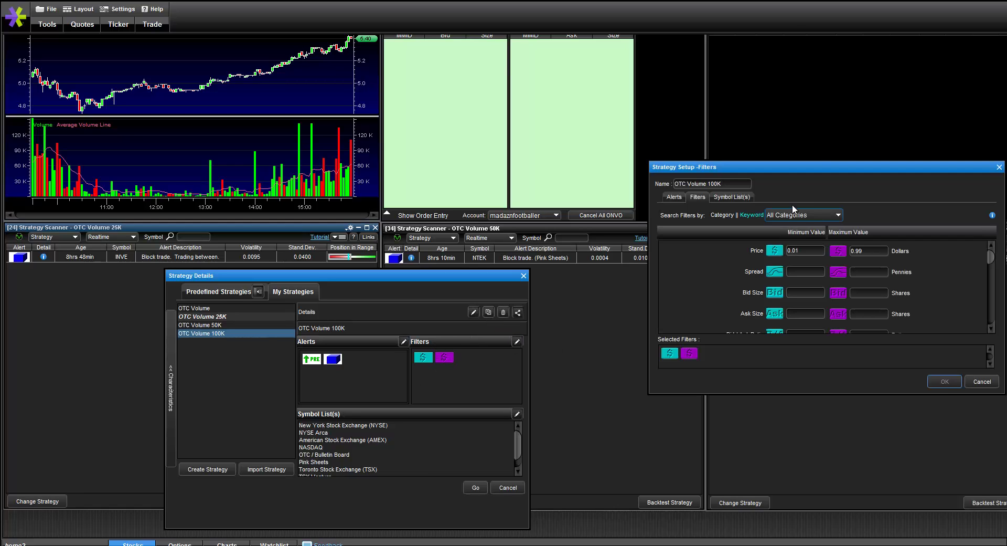
{"action": "left_click_drag", "start_coordinate": [813, 164], "coordinate": [641, 237]}
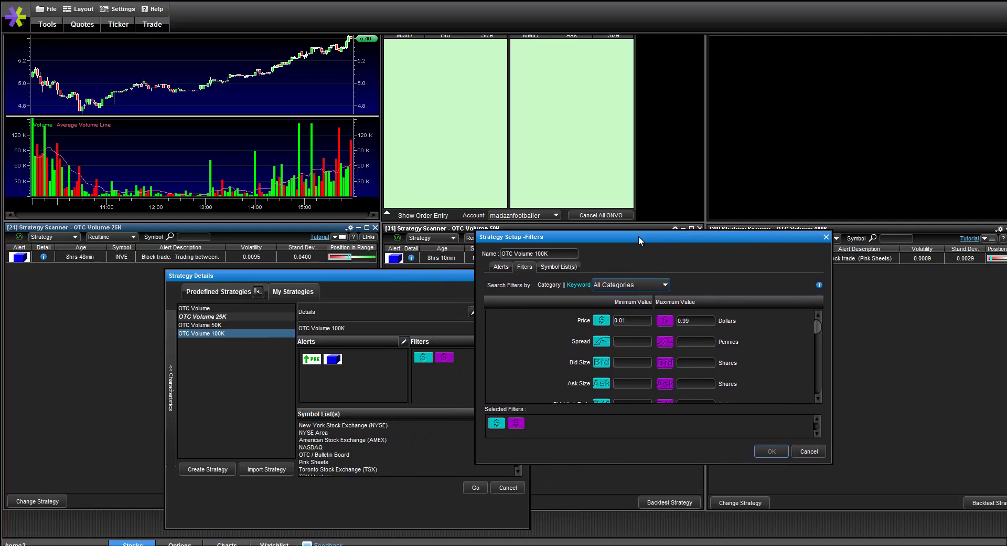
{"action": "double_click", "coordinate": [640, 319]}
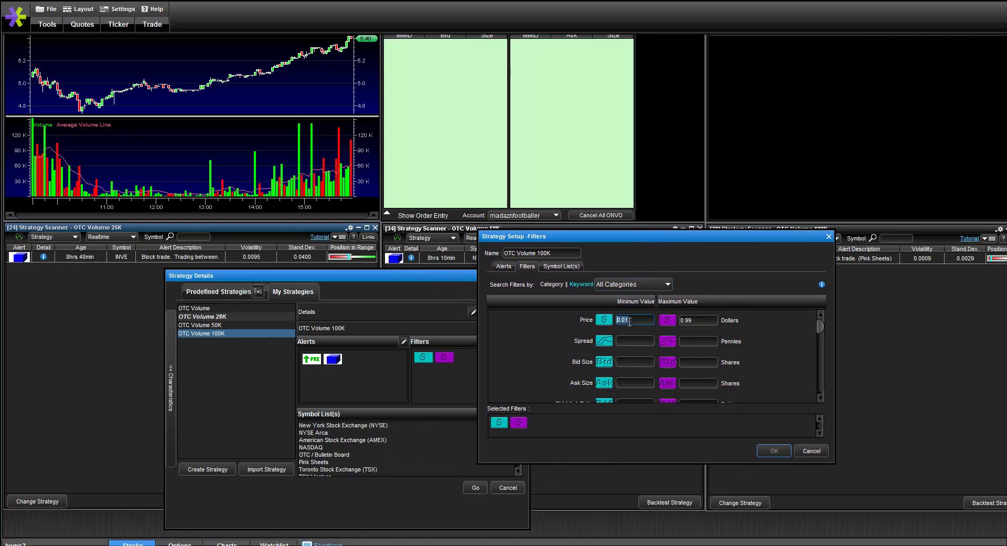
{"action": "left_click", "coordinate": [700, 320]}
{"action": "left_click_drag", "start_coordinate": [632, 319], "coordinate": [586, 321]}
{"action": "left_click", "coordinate": [648, 319]}
{"action": "double_click", "coordinate": [693, 320]}
{"action": "left_click", "coordinate": [820, 449]}
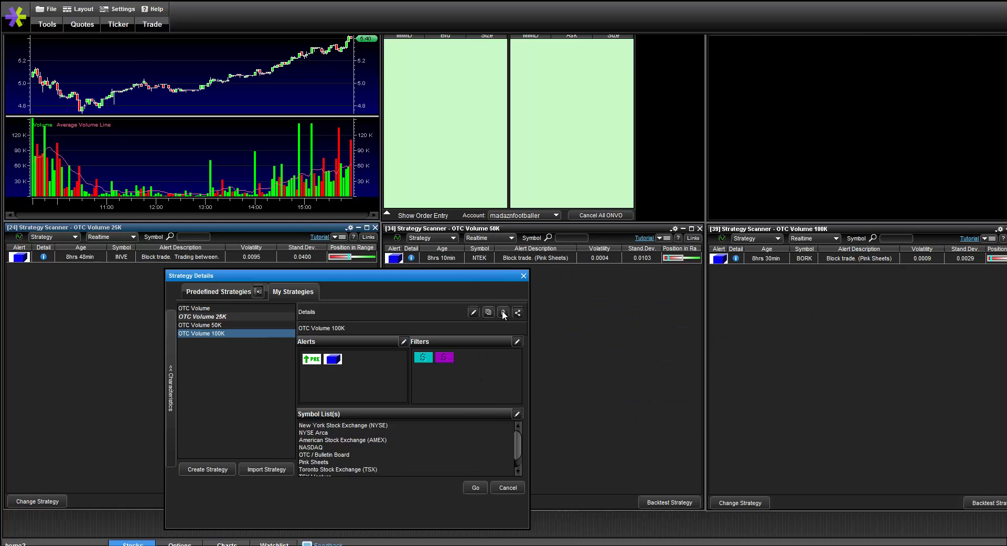
{"action": "left_click", "coordinate": [524, 276]}
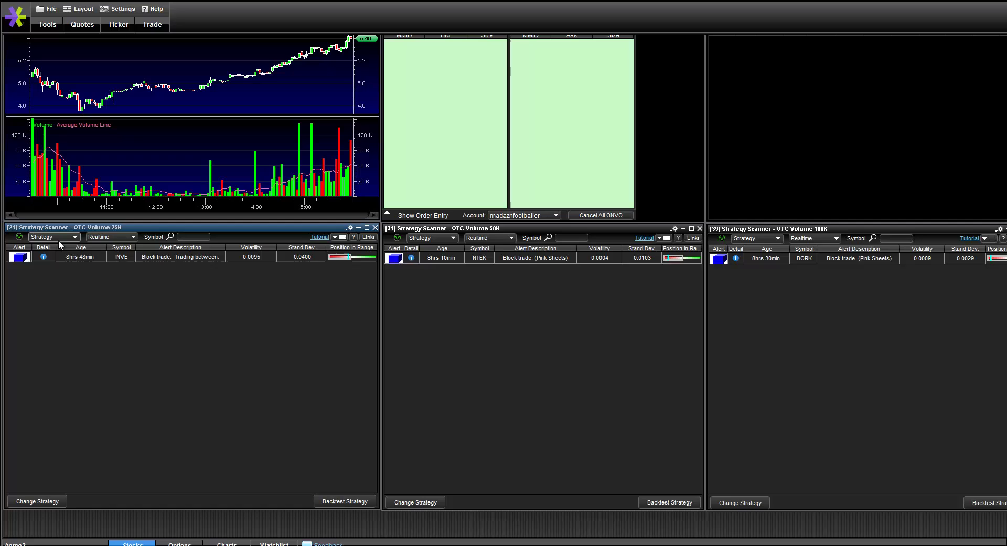
Step: Set the OTC Volume 25K scanner's time range to 1 day back
{"action": "left_click", "coordinate": [100, 240]}
{"action": "left_click", "coordinate": [102, 237]}
{"action": "left_click", "coordinate": [103, 238]}
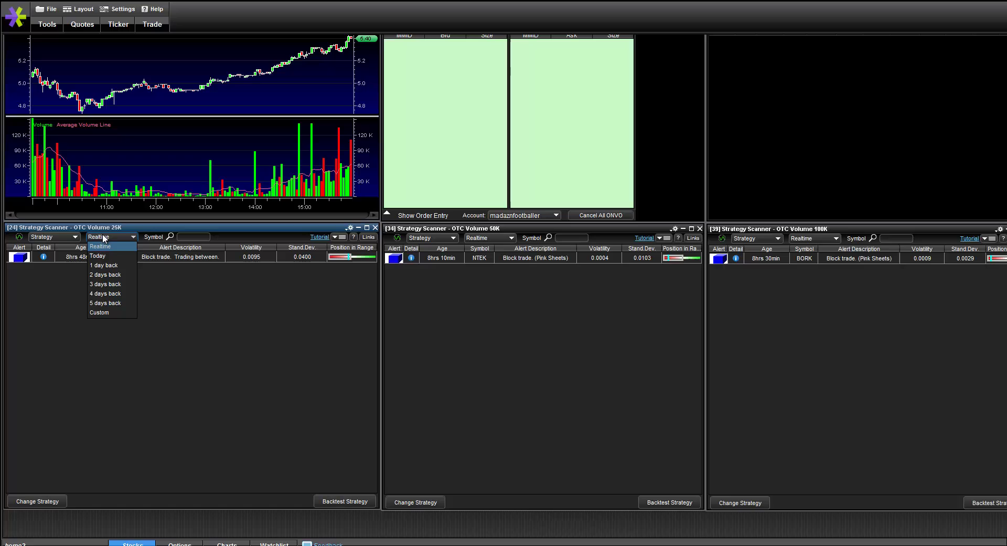
{"action": "left_click", "coordinate": [111, 266]}
{"action": "left_click_drag", "start_coordinate": [375, 266], "coordinate": [348, 265]}
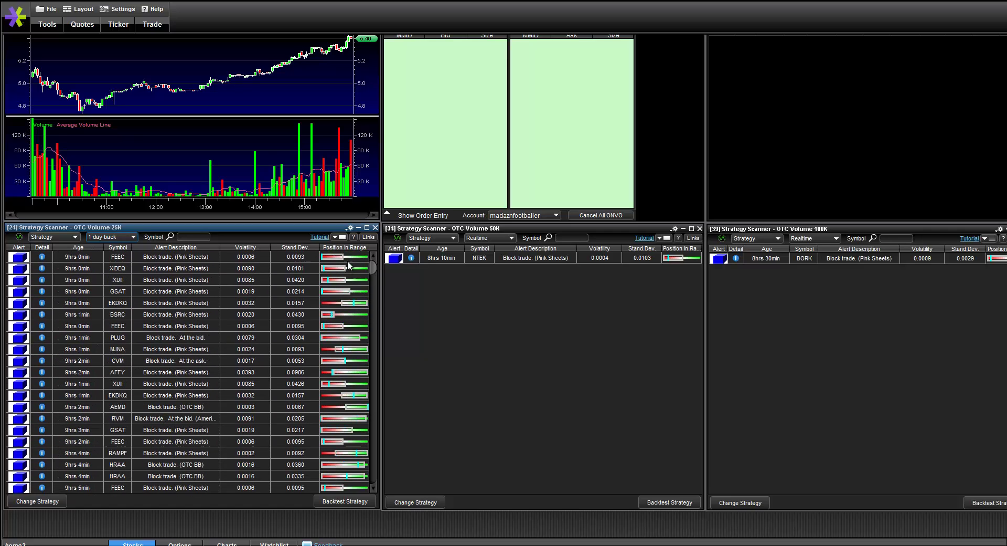
Step: Look over the alerts in the OTC Volume 25K scanner and select the topmost FEEC alert
{"action": "scroll", "coordinate": [118, 385], "scroll_direction": "down", "scroll_amount": 1}
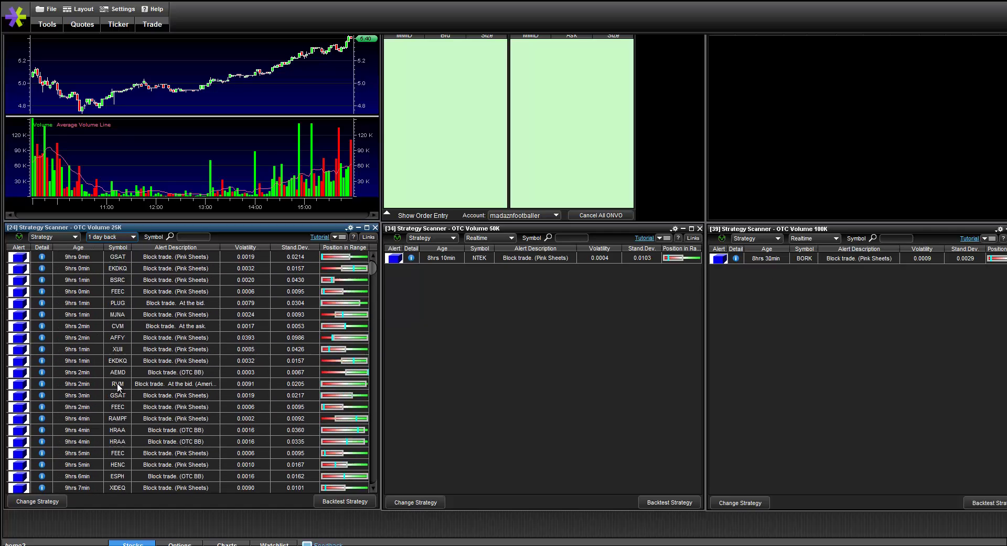
{"action": "scroll", "coordinate": [118, 386], "scroll_direction": "up", "scroll_amount": 1}
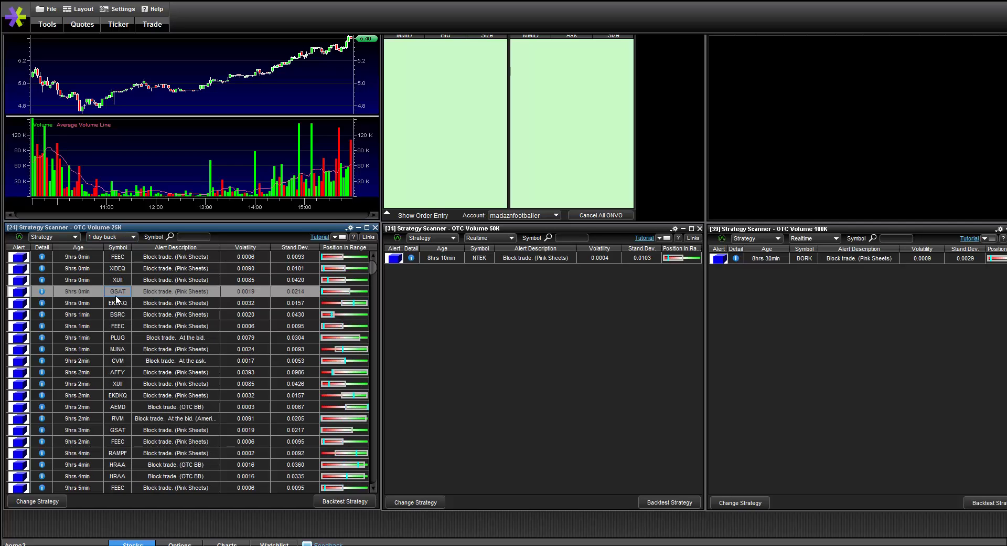
{"action": "scroll", "coordinate": [866, 247], "scroll_direction": "up", "scroll_amount": 1}
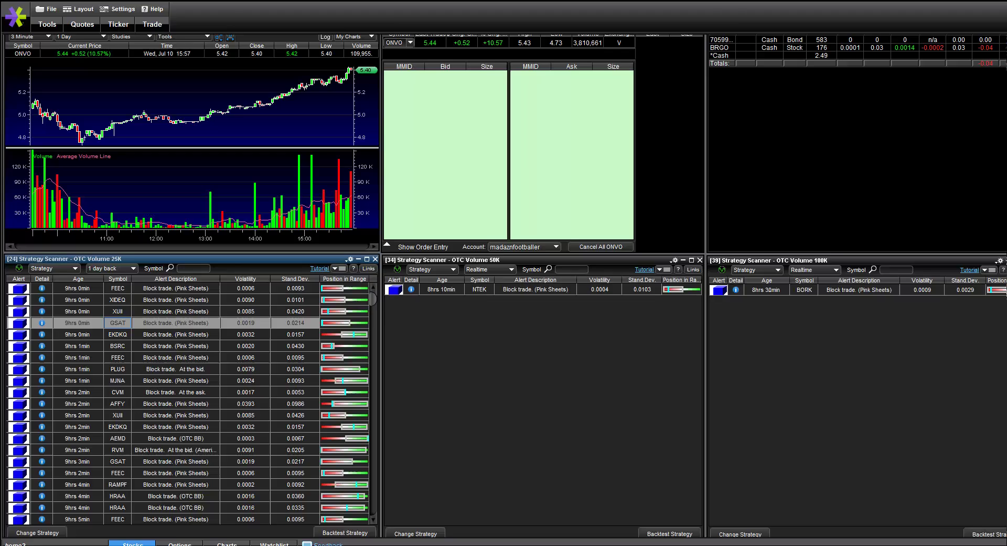
{"action": "left_click", "coordinate": [128, 324]}
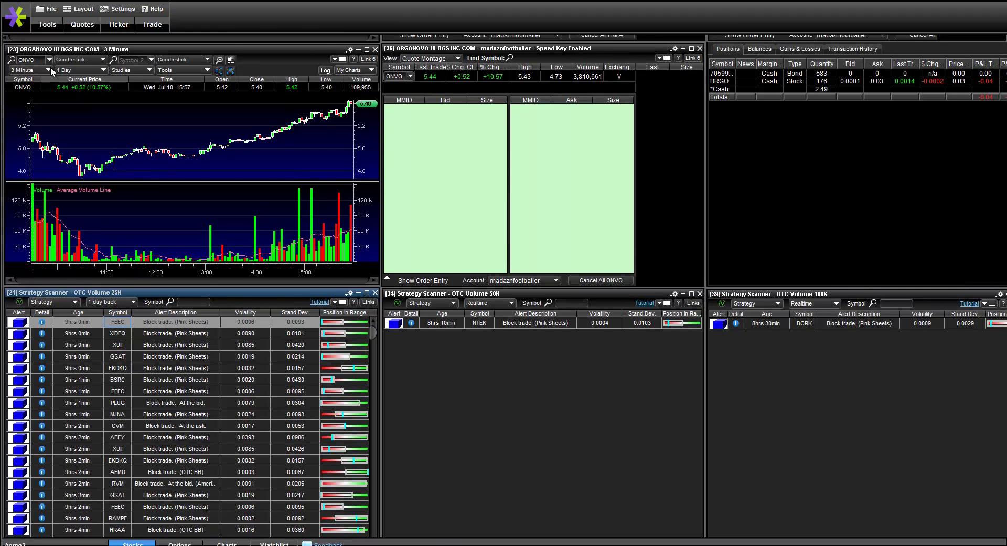
Step: View the 3-minute charts of FEEC and XIDEQ by loading each symbol in turn in the chart window
{"action": "left_click", "coordinate": [31, 59]}
{"action": "type", "text": "FEEC"}
{"action": "key", "text": "Return"}
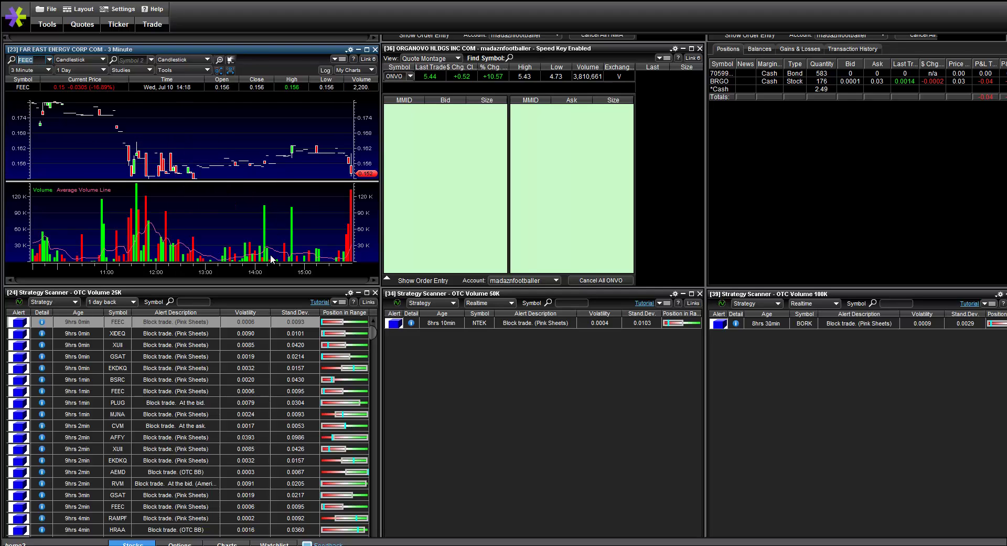
{"action": "type", "text": "XIDEQ"}
{"action": "key", "text": "Return"}
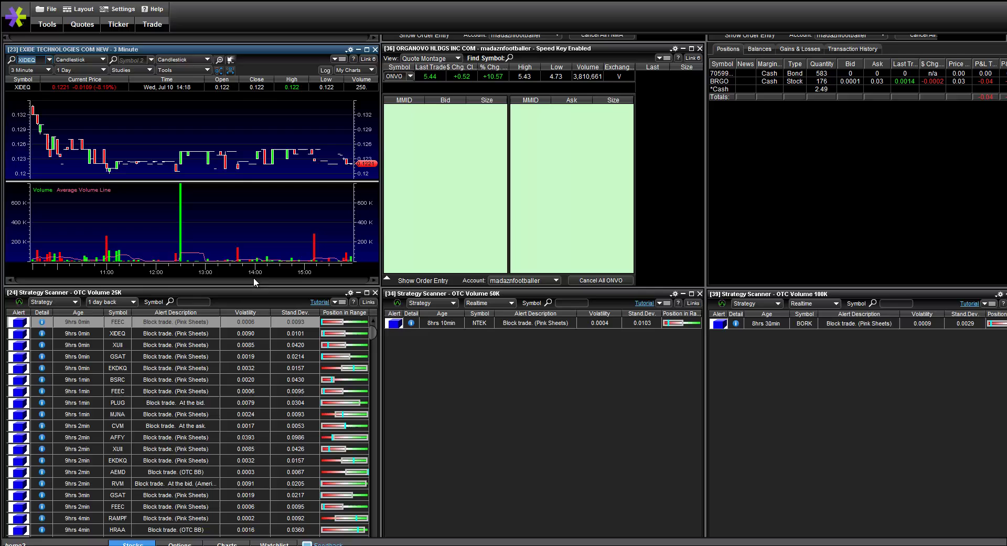